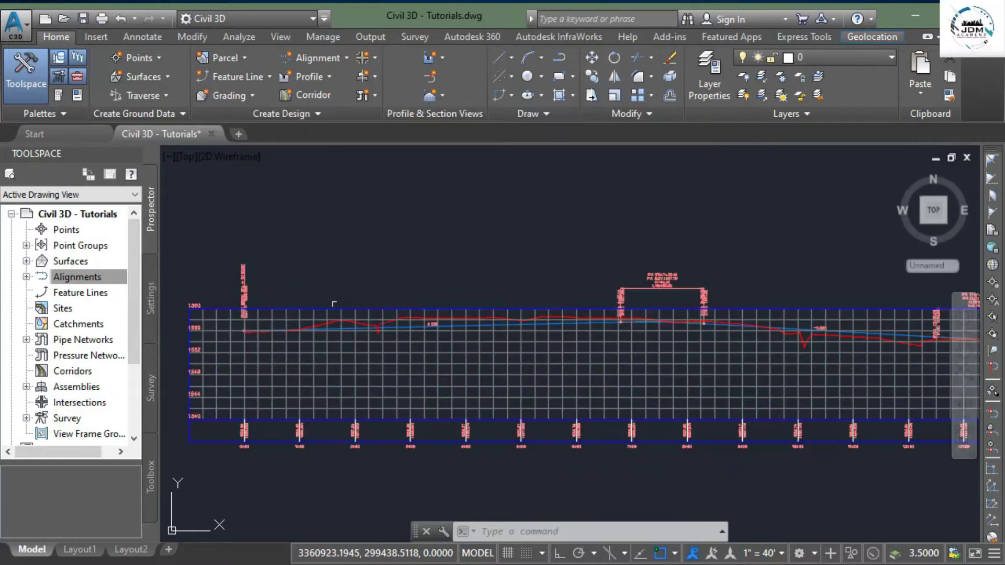
Step: Select the PGL design profile in the profile view and open its geometry editor
{"action": "scroll", "coordinate": [432, 308], "scroll_direction": "up", "scroll_amount": 5}
{"action": "scroll", "coordinate": [476, 337], "scroll_direction": "up", "scroll_amount": 3}
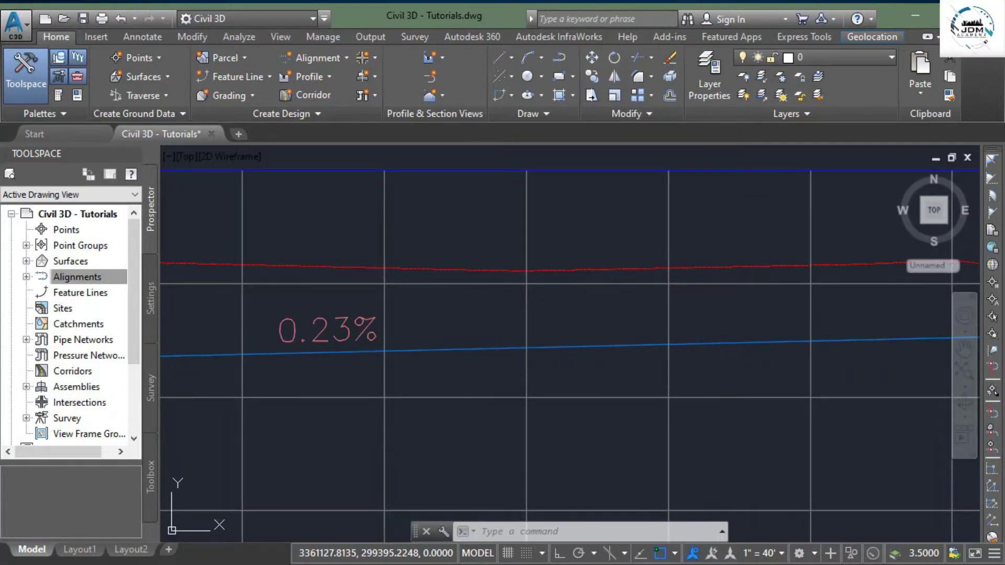
{"action": "left_click", "coordinate": [481, 367]}
{"action": "left_click", "coordinate": [447, 331]}
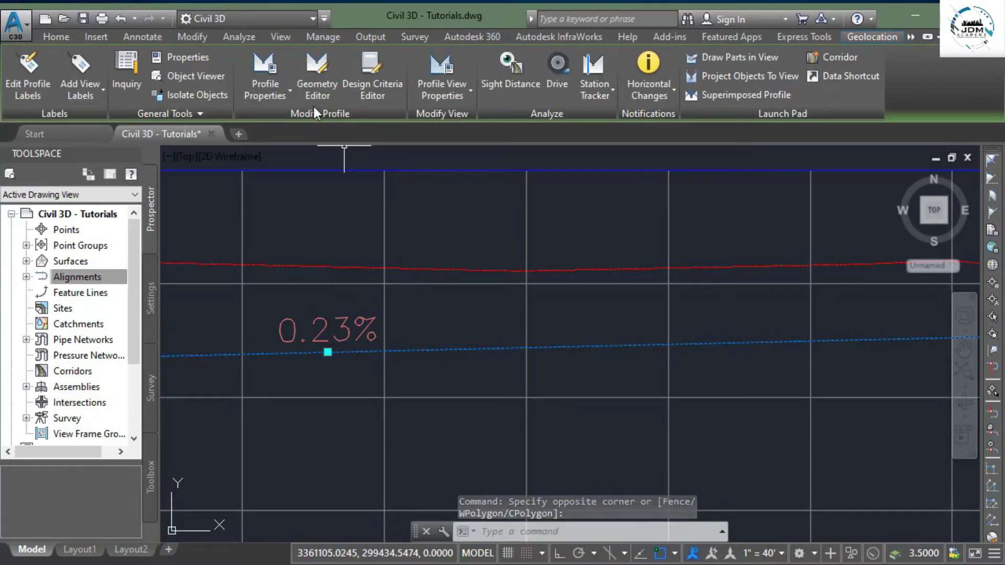
{"action": "left_click", "coordinate": [317, 79]}
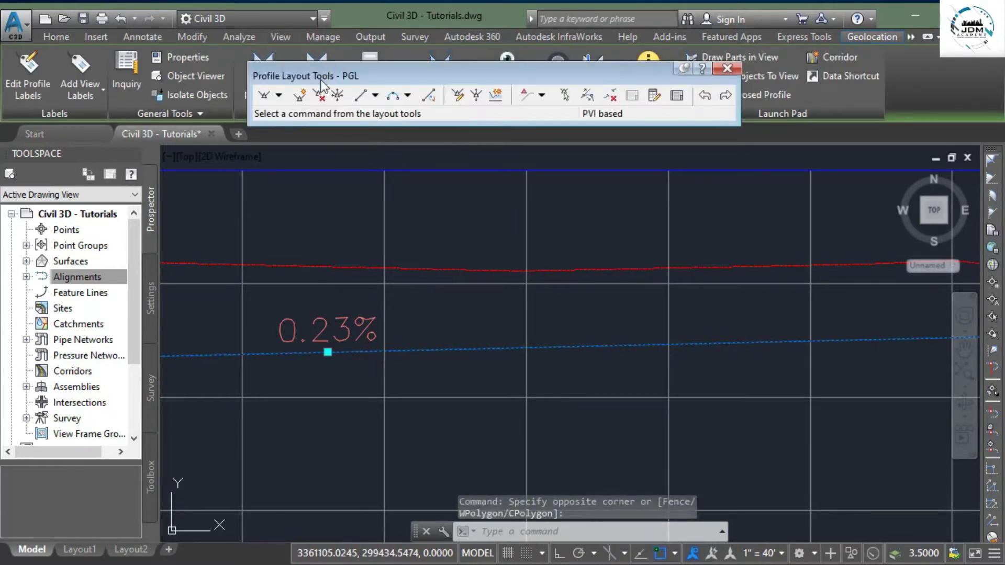
Step: Insert a PVI where the existing ground line crosses station 20+50, at elevation 1550.24'
{"action": "left_click", "coordinate": [299, 96]}
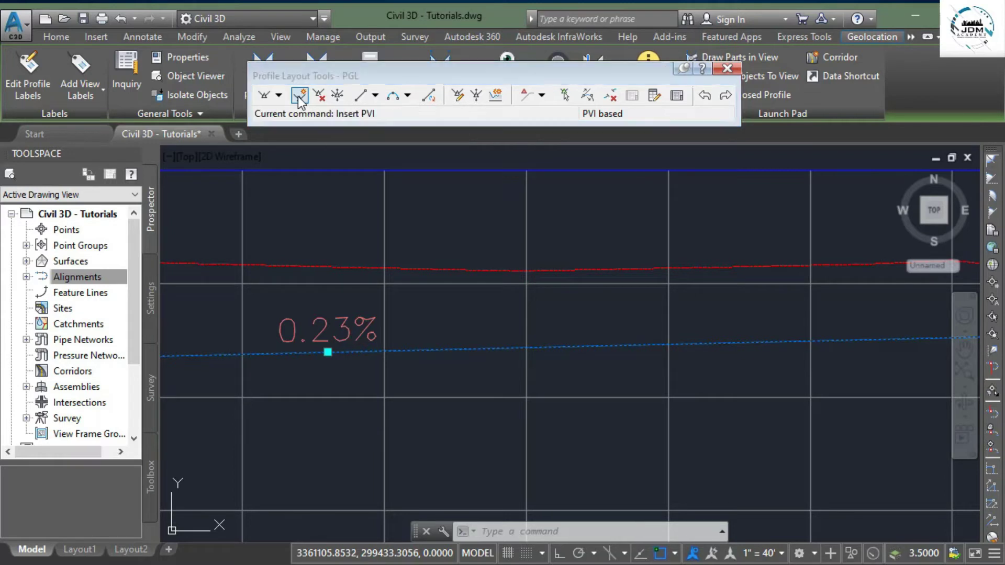
{"action": "scroll", "coordinate": [314, 261], "scroll_direction": "down", "scroll_amount": 5}
{"action": "scroll", "coordinate": [356, 330], "scroll_direction": "down", "scroll_amount": 3}
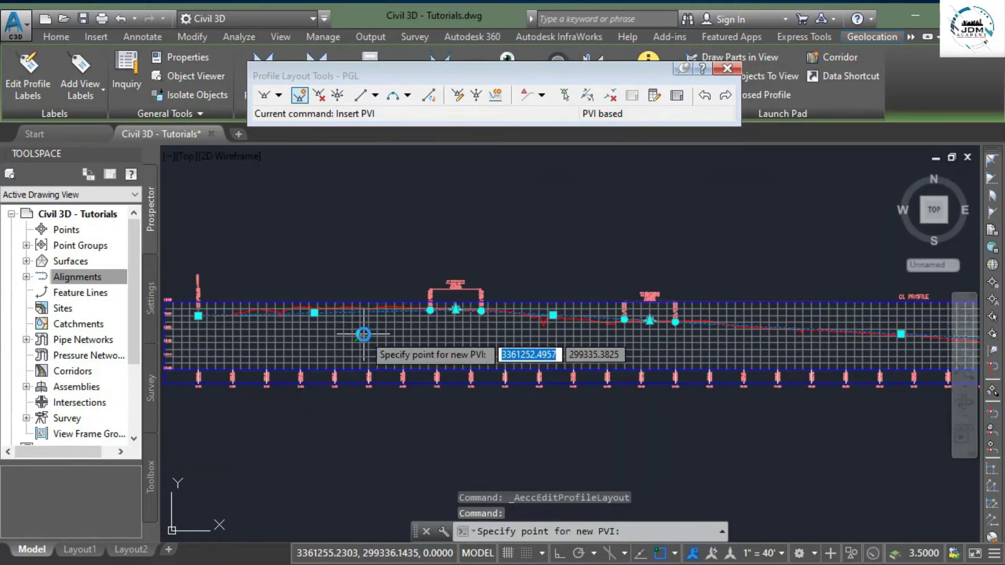
{"action": "scroll", "coordinate": [681, 445], "scroll_direction": "up", "scroll_amount": 3}
{"action": "scroll", "coordinate": [667, 329], "scroll_direction": "up", "scroll_amount": 5}
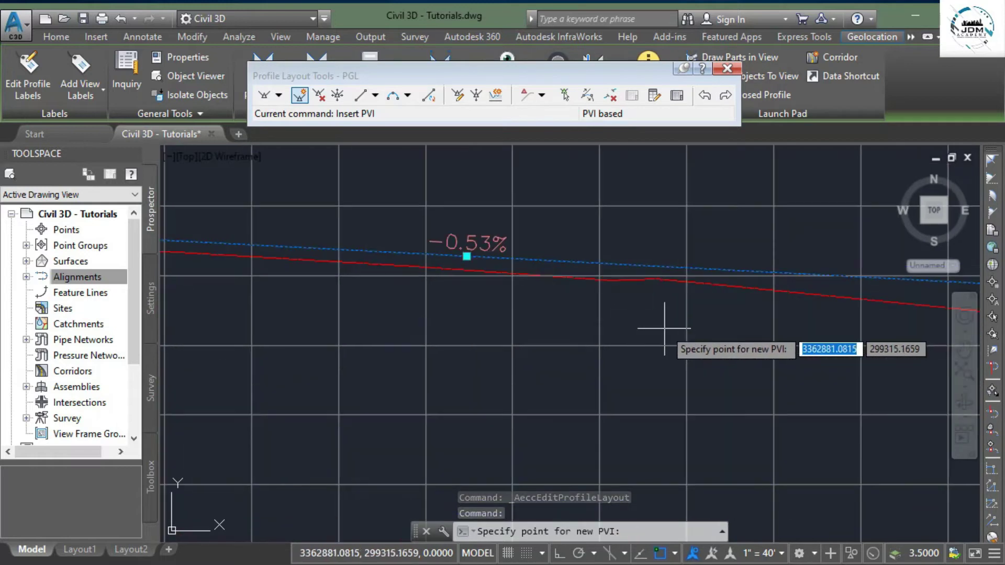
{"action": "scroll", "coordinate": [418, 272], "scroll_direction": "up", "scroll_amount": 1}
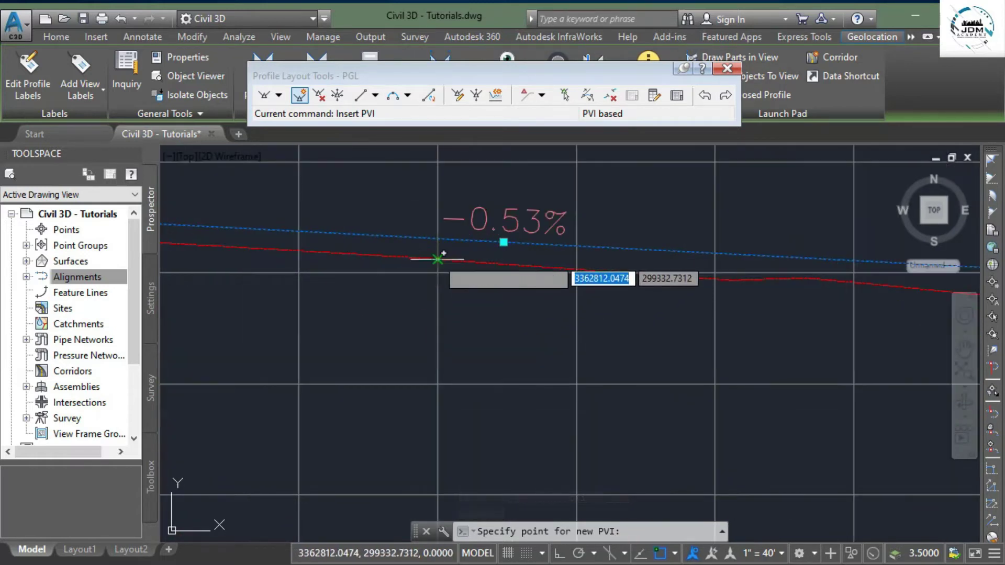
{"action": "left_click", "coordinate": [438, 259]}
Step: Insert another PVI on the existing ground line at station 24+00, elevation 1547.94', and end the insertion
{"action": "scroll", "coordinate": [550, 277], "scroll_direction": "down", "scroll_amount": 5}
{"action": "scroll", "coordinate": [627, 323], "scroll_direction": "up", "scroll_amount": 3}
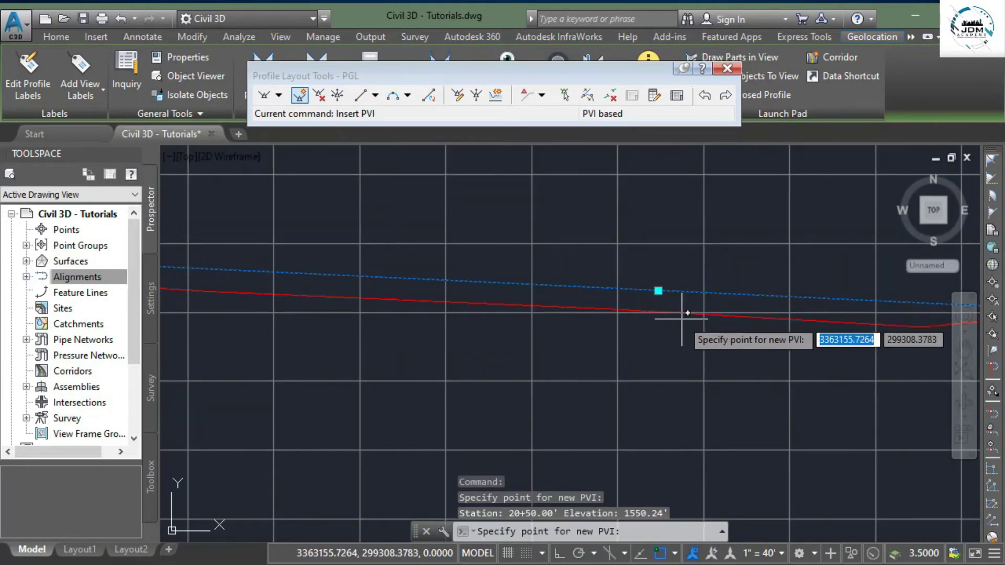
{"action": "left_click", "coordinate": [704, 314]}
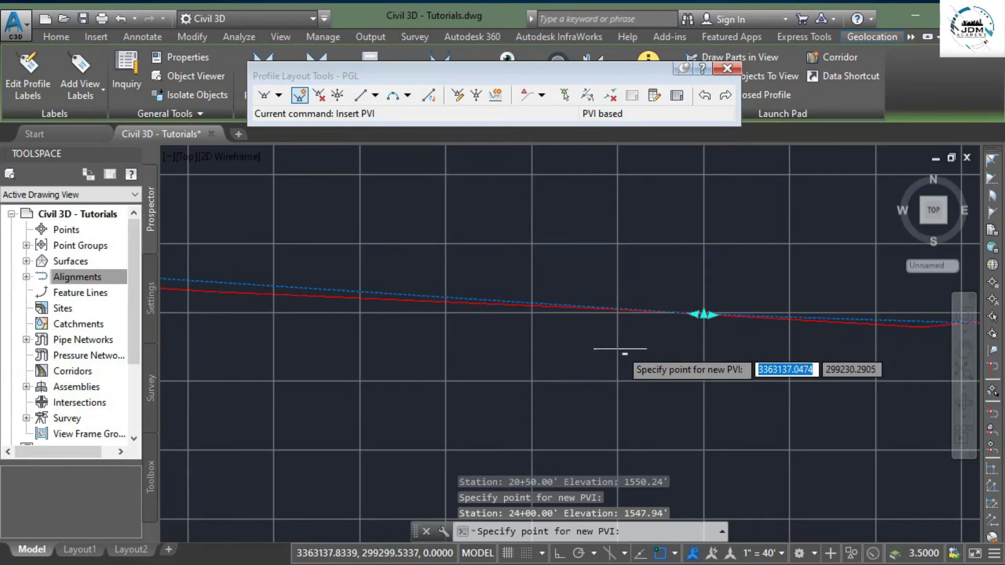
{"action": "scroll", "coordinate": [620, 347], "scroll_direction": "down", "scroll_amount": 4}
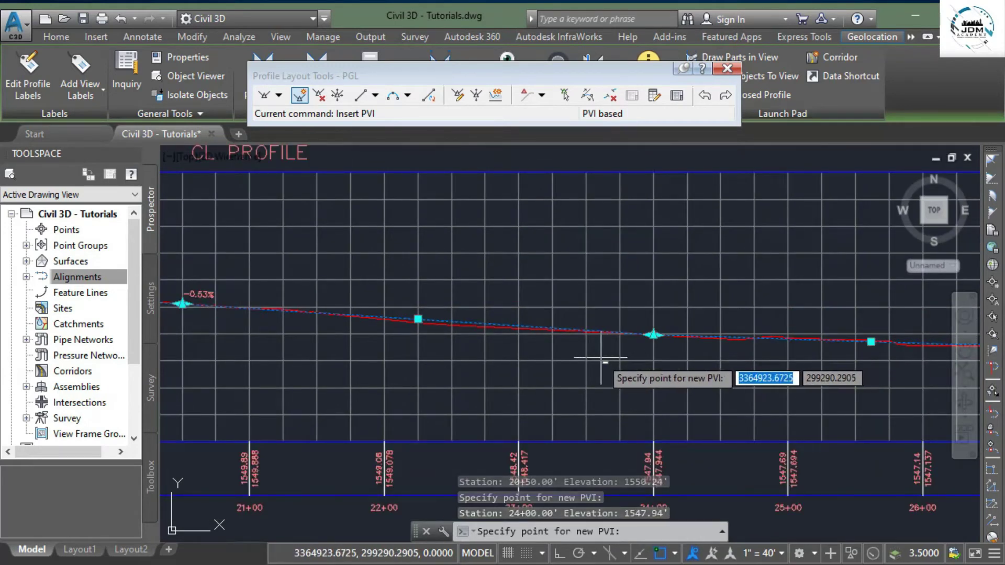
{"action": "key", "text": "Escape"}
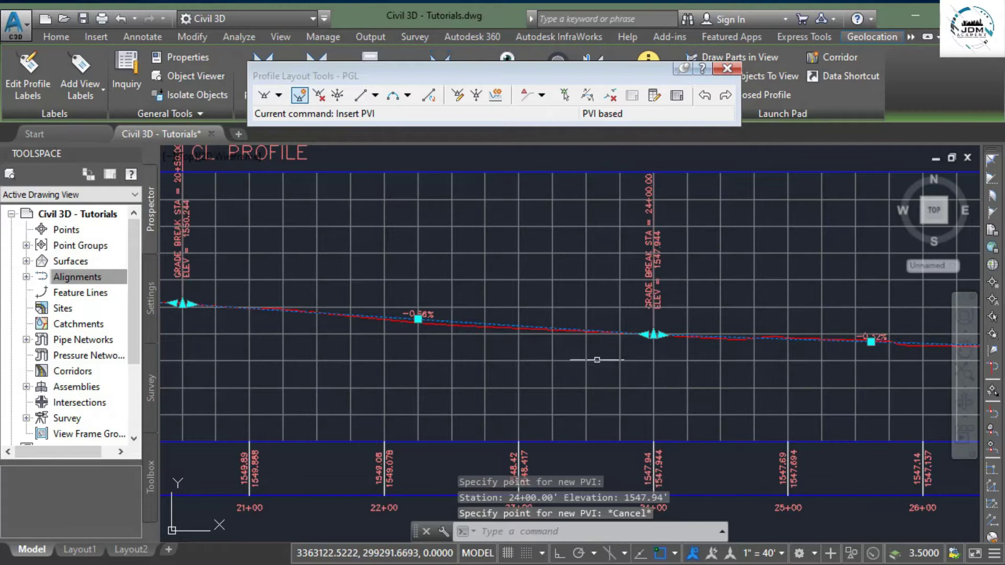
Step: Delete the PVI at station 24+00 from the PGL profile
{"action": "scroll", "coordinate": [596, 360], "scroll_direction": "down", "scroll_amount": 4}
{"action": "scroll", "coordinate": [588, 370], "scroll_direction": "up", "scroll_amount": 2}
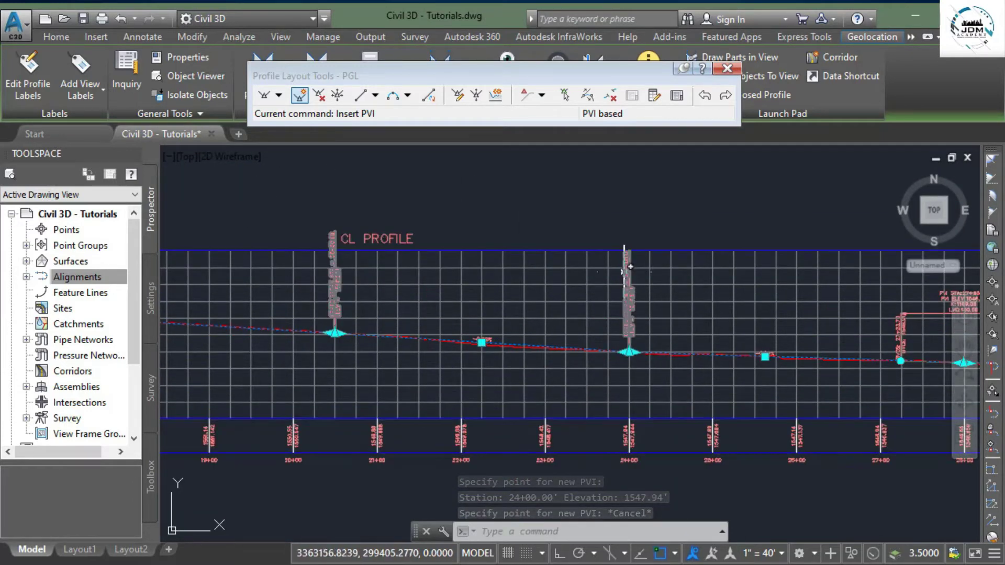
{"action": "left_click", "coordinate": [318, 96]}
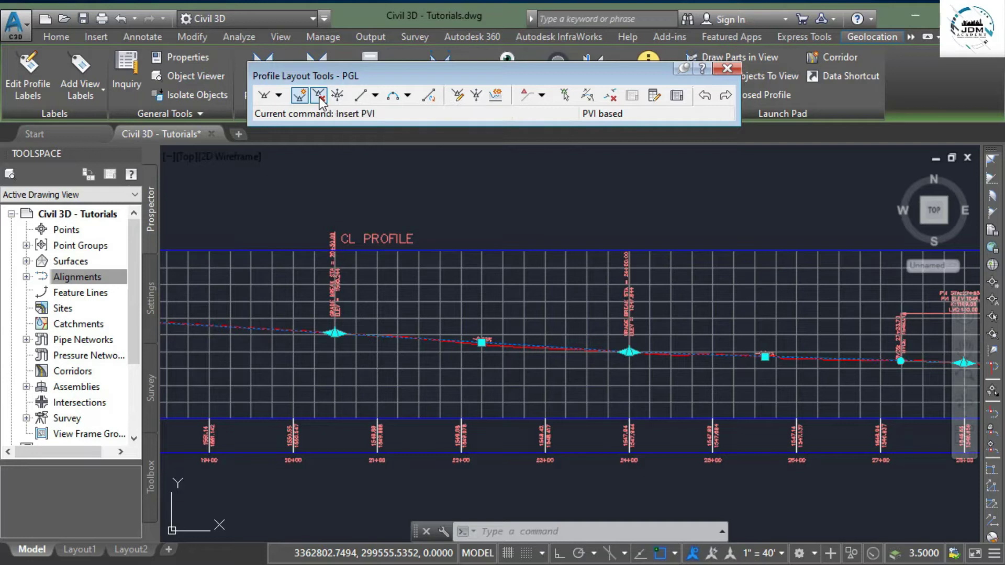
{"action": "scroll", "coordinate": [649, 370], "scroll_direction": "up", "scroll_amount": 3}
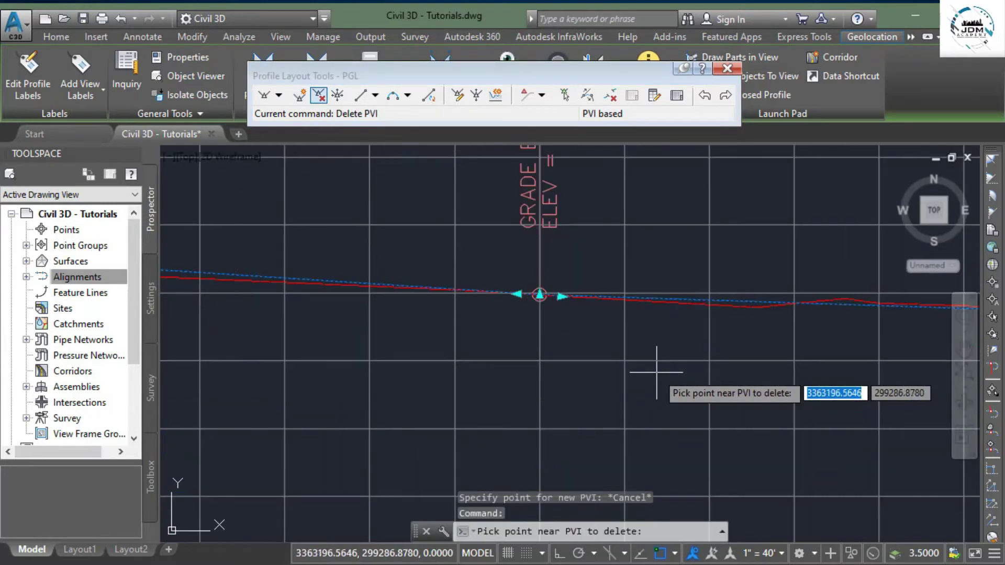
{"action": "scroll", "coordinate": [531, 314], "scroll_direction": "up", "scroll_amount": 1}
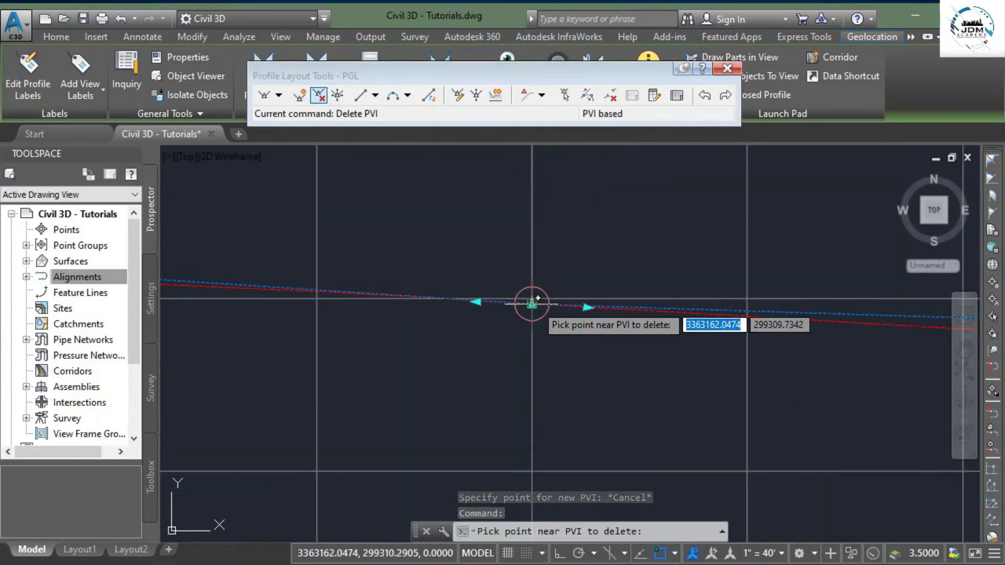
{"action": "left_click", "coordinate": [531, 302]}
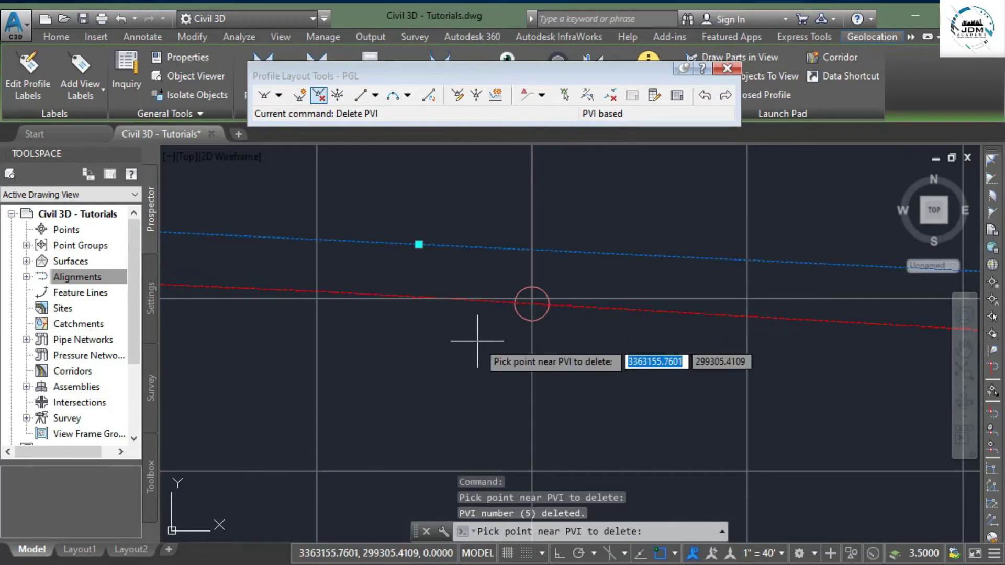
{"action": "scroll", "coordinate": [586, 337], "scroll_direction": "up", "scroll_amount": 2}
{"action": "scroll", "coordinate": [539, 327], "scroll_direction": "down", "scroll_amount": 1}
{"action": "key", "text": "Escape"}
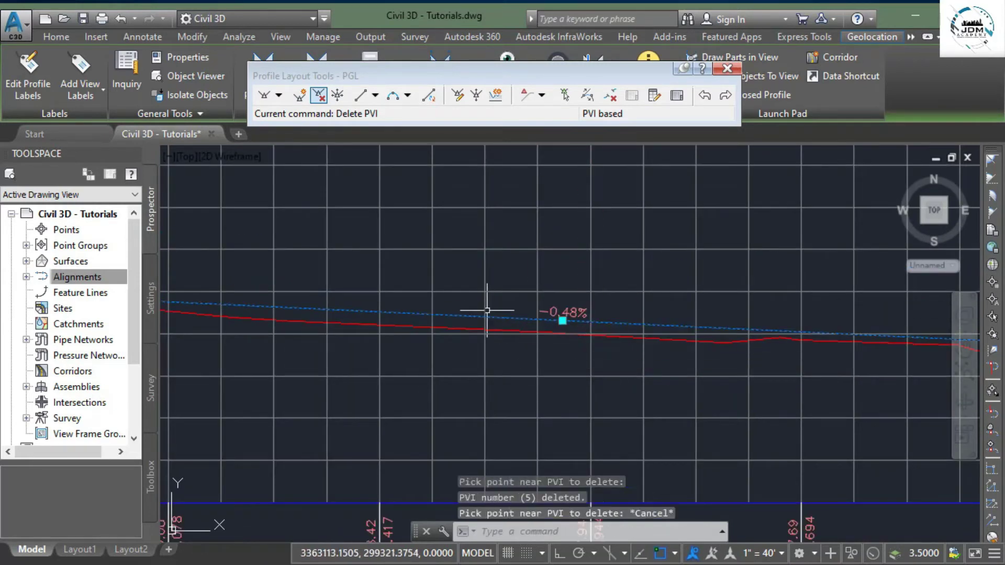
Step: Move the PVI at station 20+50 to about station 23+25 on the existing ground line, elevation about 1548.31'
{"action": "scroll", "coordinate": [594, 343], "scroll_direction": "down", "scroll_amount": 3}
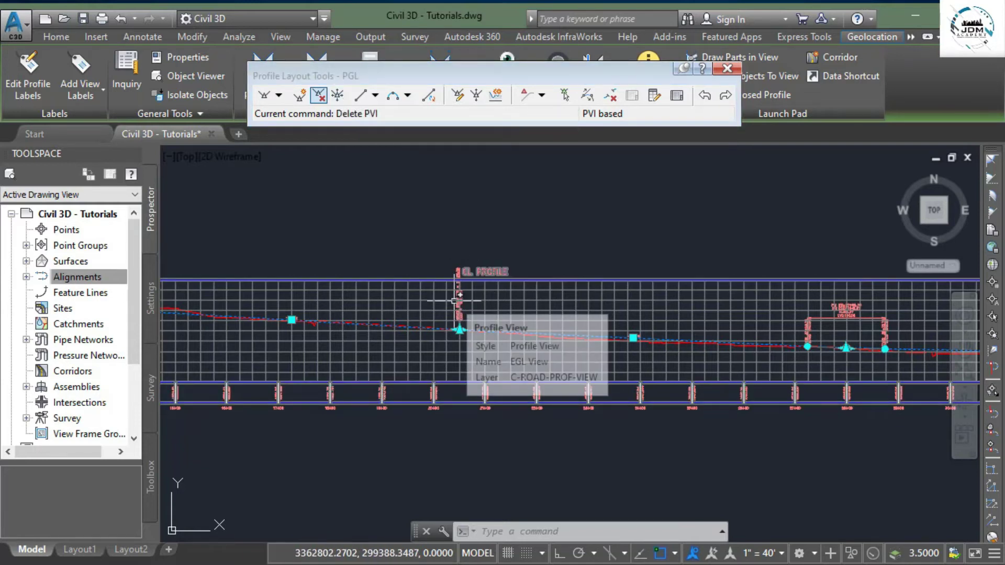
{"action": "left_click", "coordinate": [338, 96]}
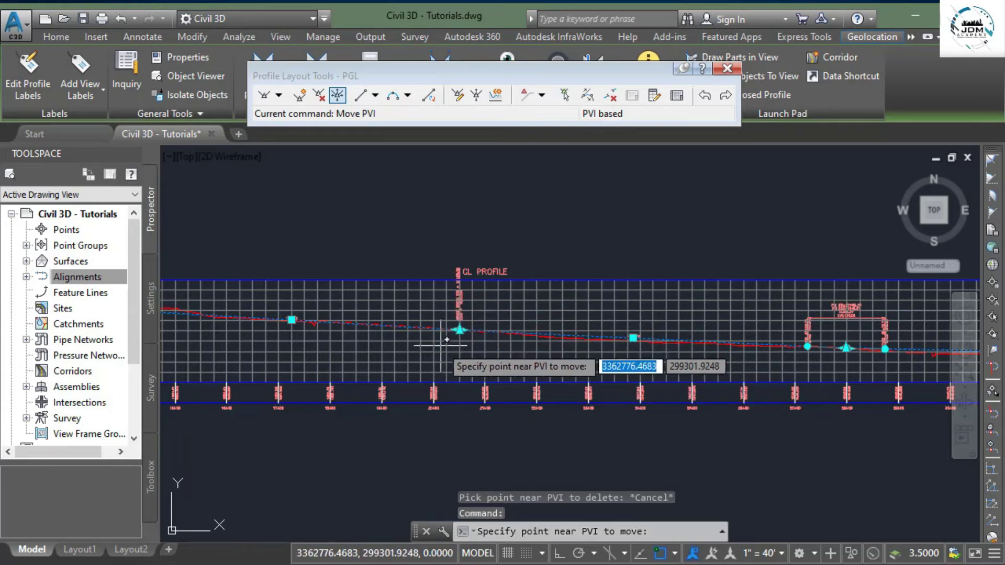
{"action": "scroll", "coordinate": [609, 341], "scroll_direction": "up", "scroll_amount": 10}
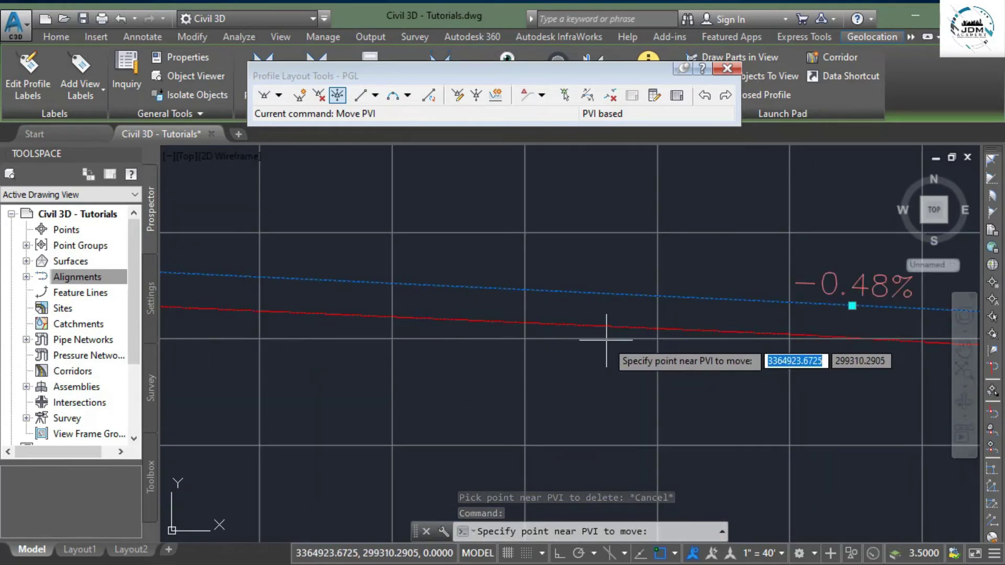
{"action": "scroll", "coordinate": [534, 331], "scroll_direction": "up", "scroll_amount": 3}
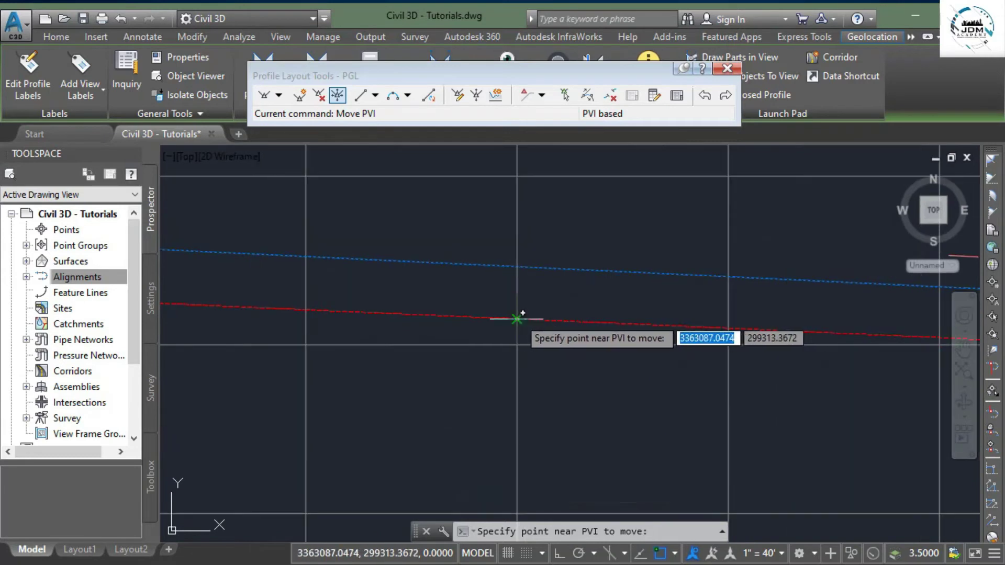
{"action": "left_click", "coordinate": [517, 318]}
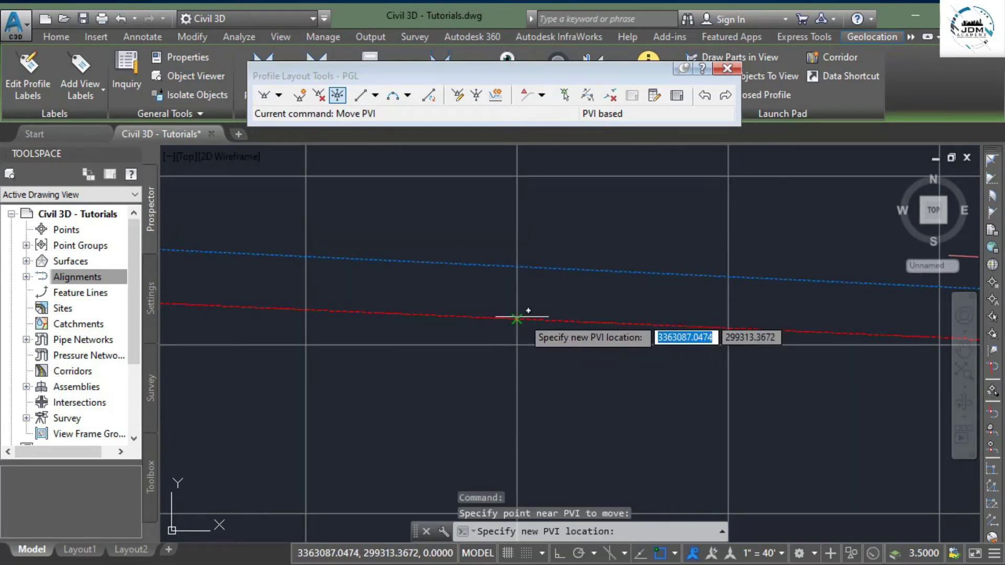
{"action": "left_click", "coordinate": [530, 315]}
{"action": "scroll", "coordinate": [550, 340], "scroll_direction": "down", "scroll_amount": 8}
{"action": "key", "text": "Escape"}
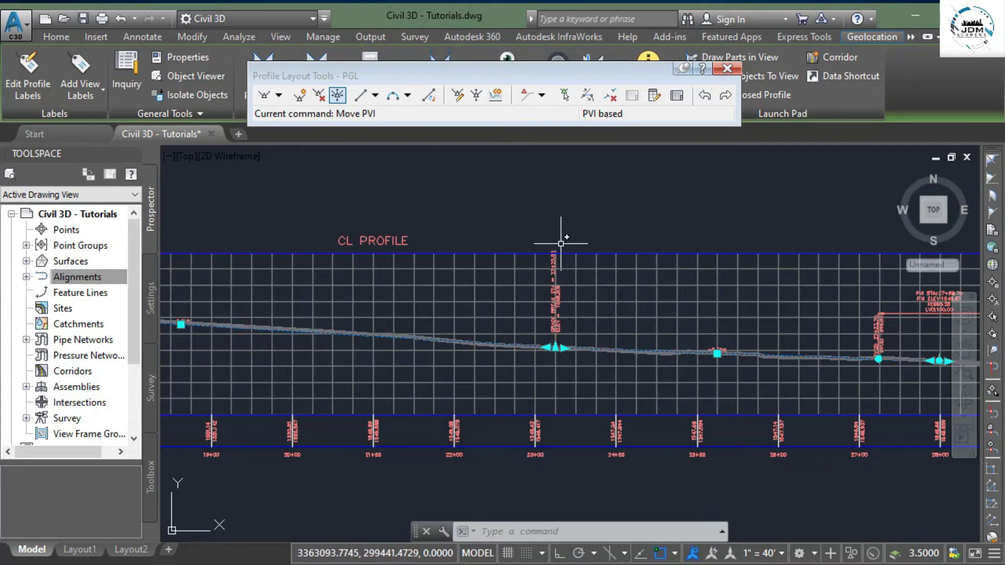
Step: Examine the PGL profile's end point, existing vertical curves and moved grade break against the existing ground line
{"action": "scroll", "coordinate": [437, 212], "scroll_direction": "down", "scroll_amount": 3}
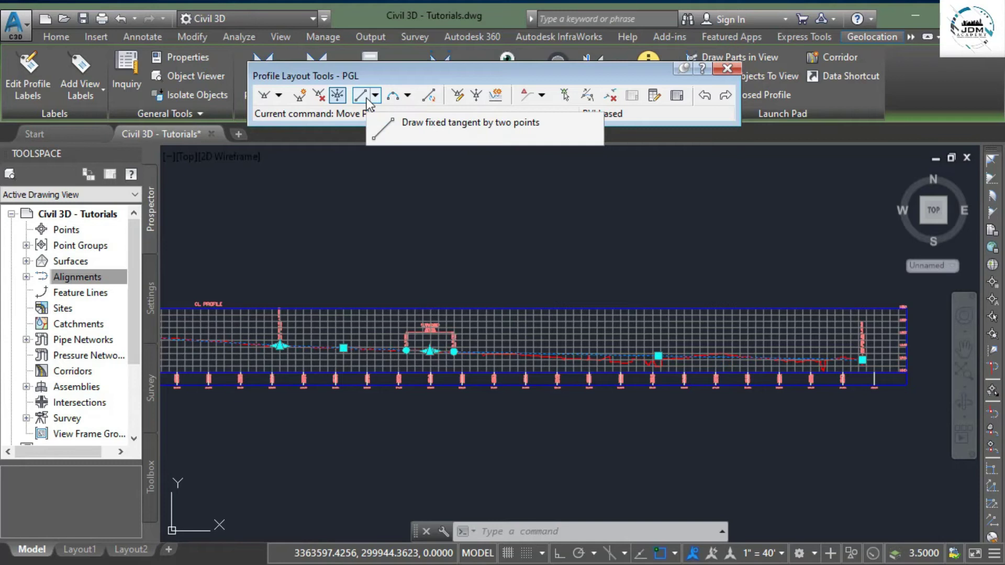
{"action": "scroll", "coordinate": [582, 373], "scroll_direction": "up", "scroll_amount": 5}
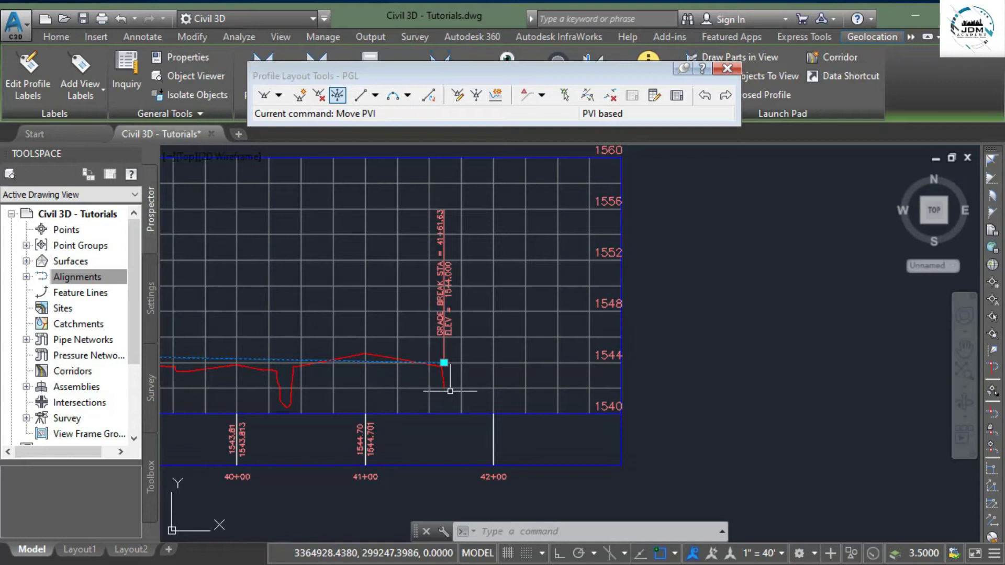
{"action": "scroll", "coordinate": [457, 226], "scroll_direction": "down", "scroll_amount": 5}
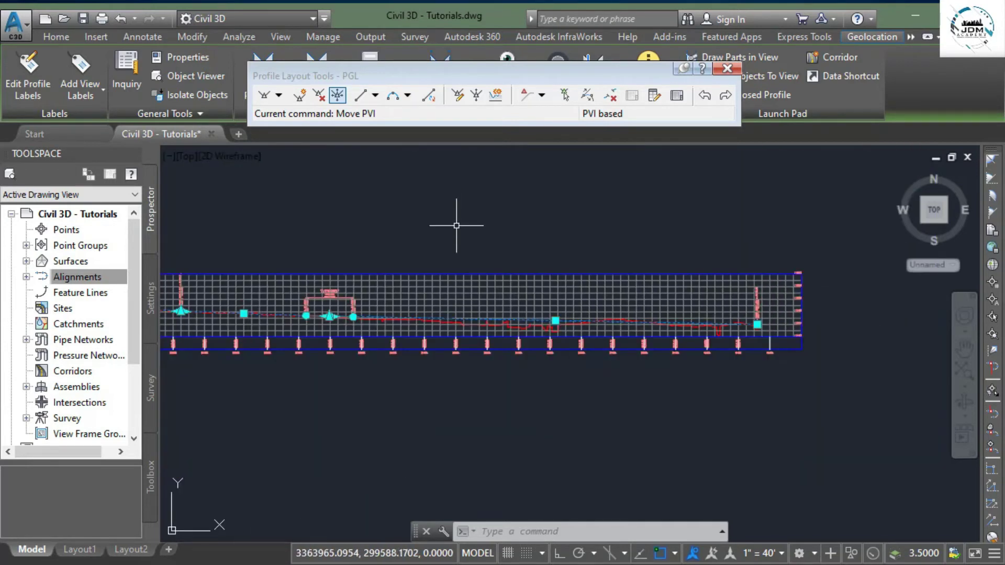
{"action": "middle_click_drag", "start_coordinate": [184, 310], "coordinate": [478, 350]}
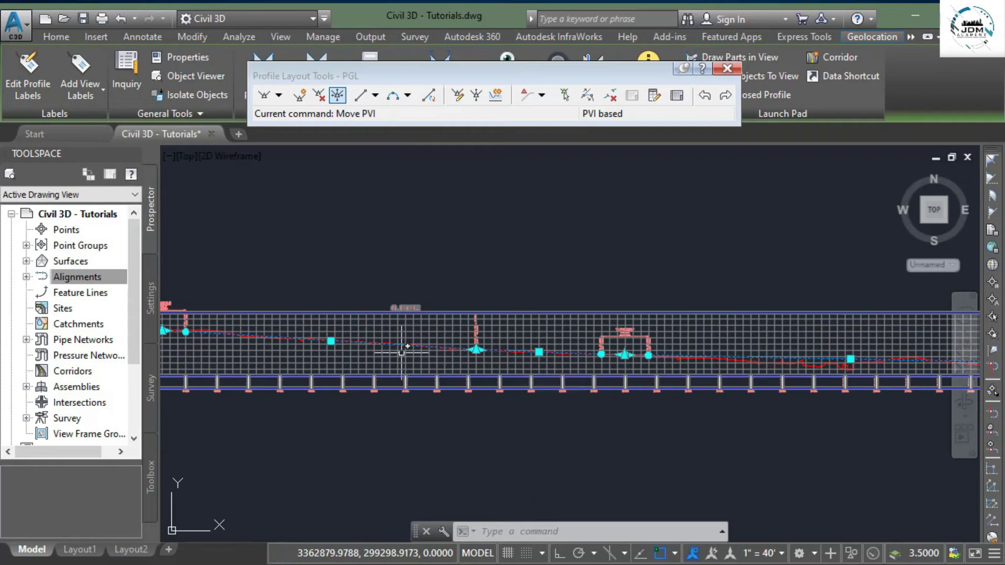
{"action": "middle_click_drag", "start_coordinate": [258, 347], "coordinate": [528, 340]}
{"action": "middle_click_drag", "start_coordinate": [838, 356], "coordinate": [666, 363]}
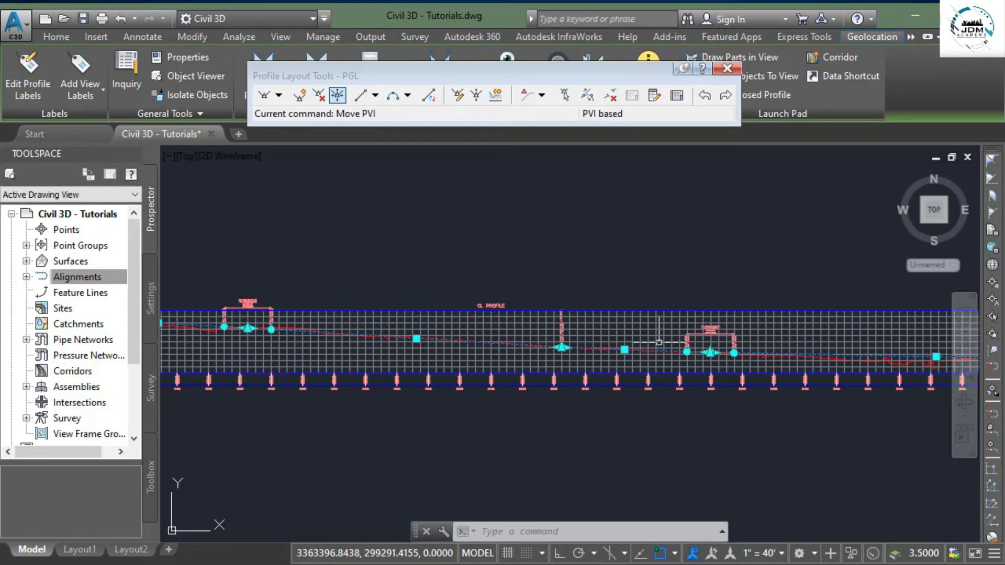
{"action": "scroll", "coordinate": [521, 366], "scroll_direction": "up", "scroll_amount": 8}
{"action": "middle_click_drag", "start_coordinate": [528, 264], "coordinate": [548, 361]}
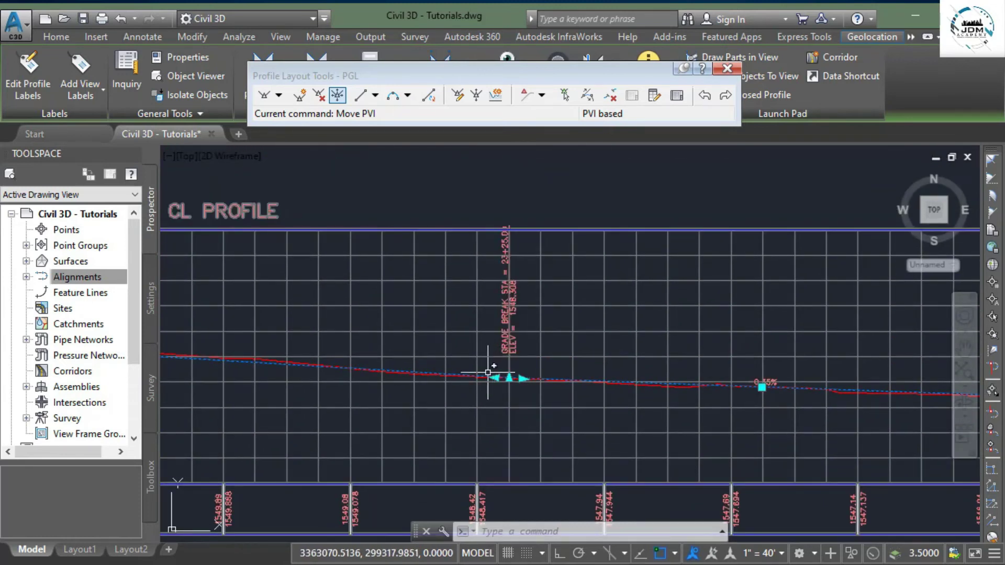
{"action": "scroll", "coordinate": [491, 374], "scroll_direction": "down", "scroll_amount": 4}
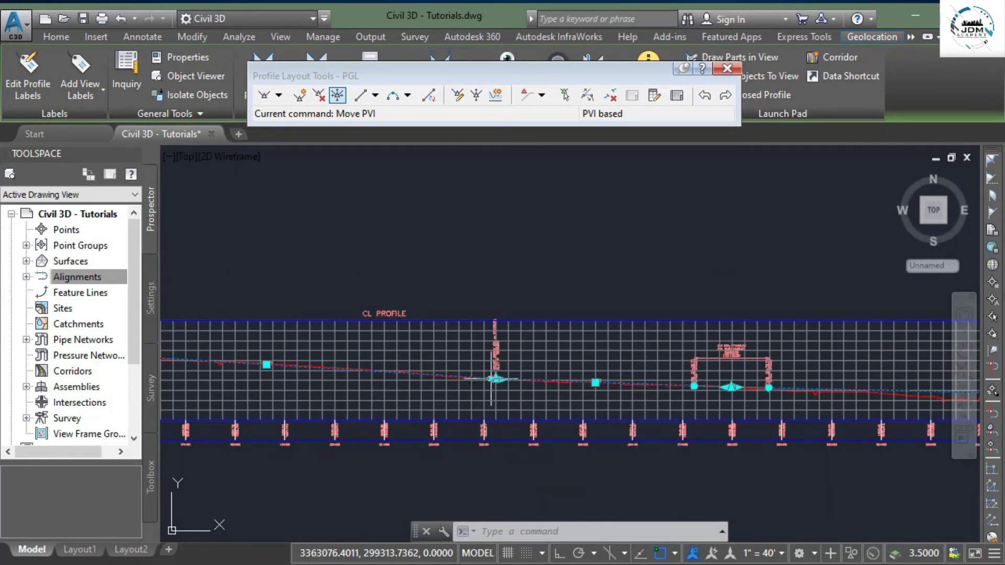
Step: Add a free parabolic vertical curve 250' long between the PGL tangents meeting at the station 23+25 PVI, and end the command
{"action": "left_click", "coordinate": [408, 95]}
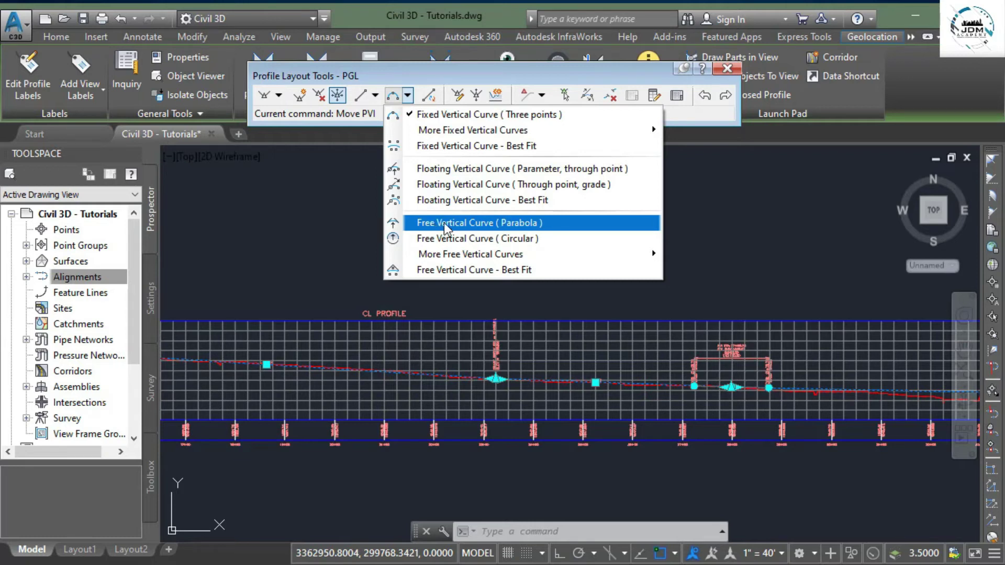
{"action": "left_click", "coordinate": [445, 223]}
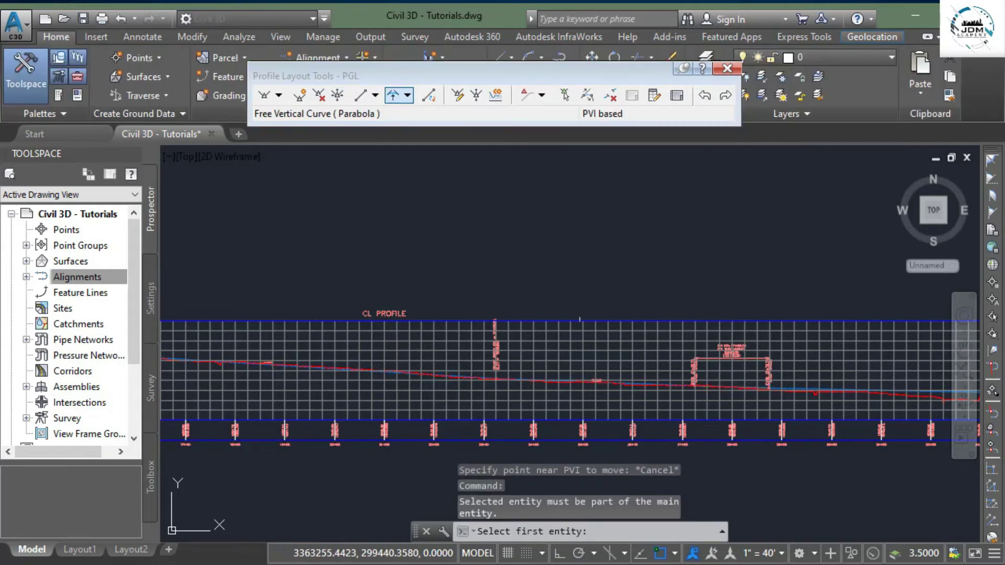
{"action": "scroll", "coordinate": [370, 329], "scroll_direction": "up", "scroll_amount": 5}
{"action": "scroll", "coordinate": [340, 324], "scroll_direction": "up", "scroll_amount": 5}
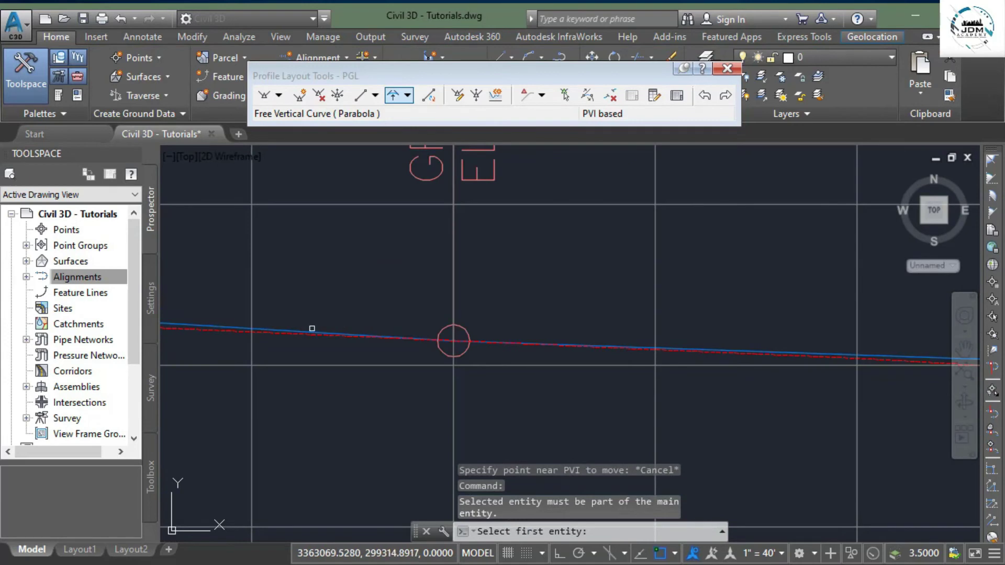
{"action": "left_click", "coordinate": [298, 329]}
{"action": "scroll", "coordinate": [743, 288], "scroll_direction": "up", "scroll_amount": 3}
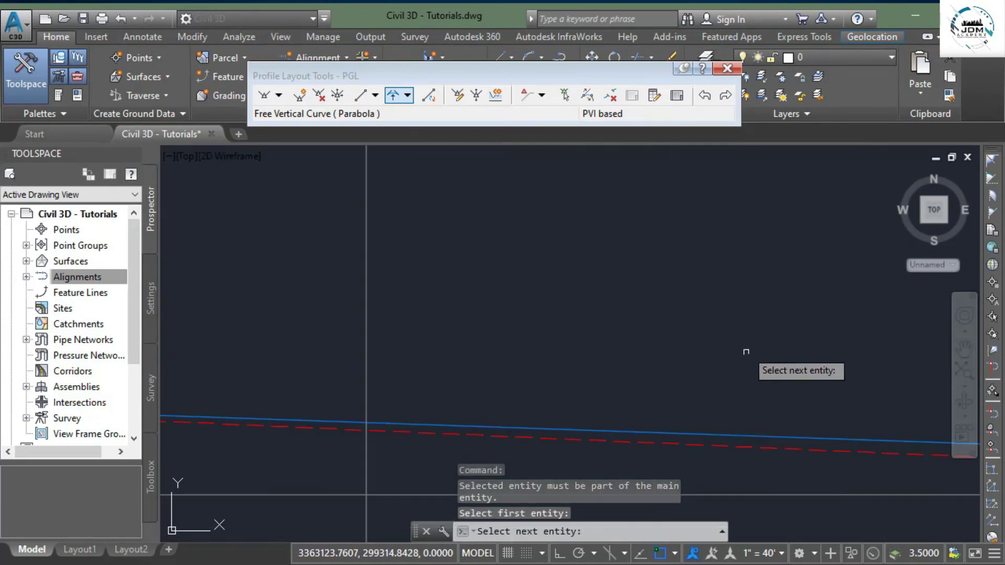
{"action": "left_click", "coordinate": [692, 432]}
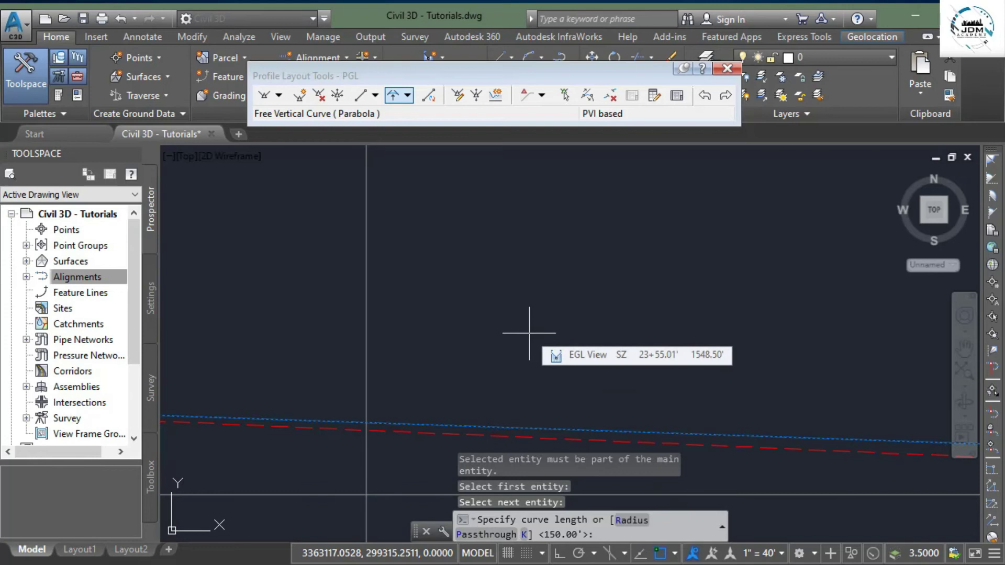
{"action": "type", "text": "250"}
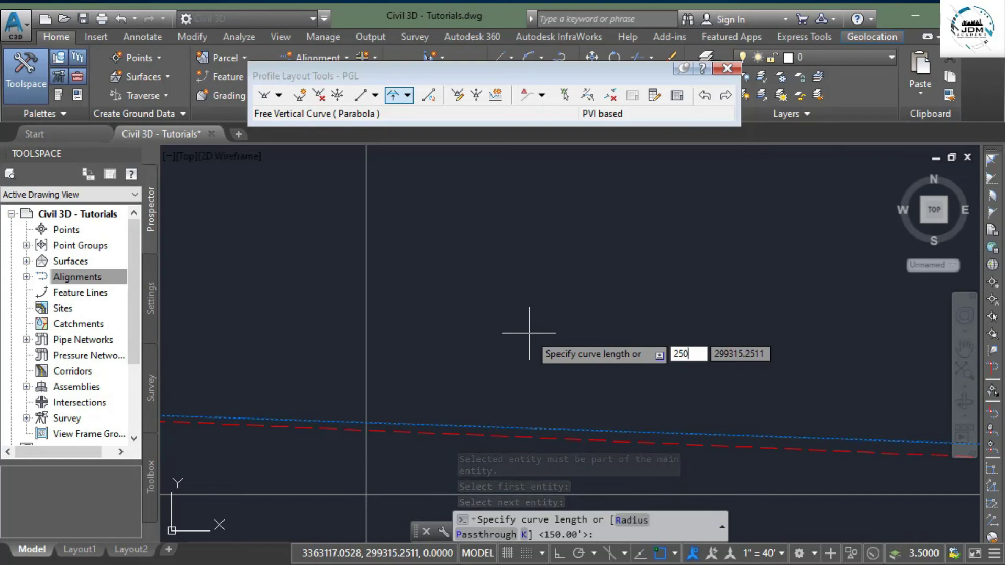
{"action": "key", "text": "Return"}
{"action": "key", "text": "Escape"}
{"action": "scroll", "coordinate": [529, 333], "scroll_direction": "down", "scroll_amount": 5}
{"action": "scroll", "coordinate": [579, 375], "scroll_direction": "up", "scroll_amount": 2}
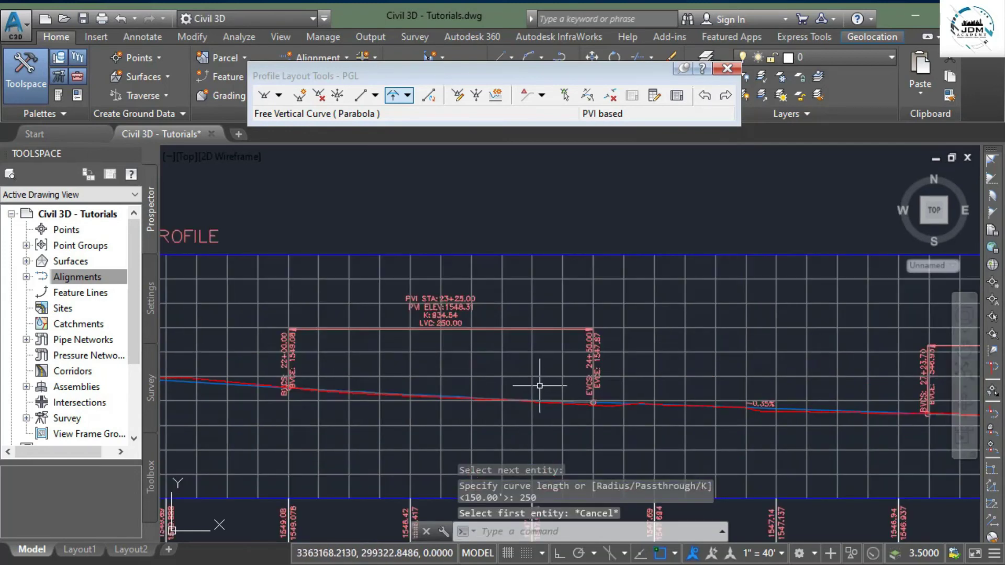
{"action": "scroll", "coordinate": [560, 384], "scroll_direction": "down", "scroll_amount": 4}
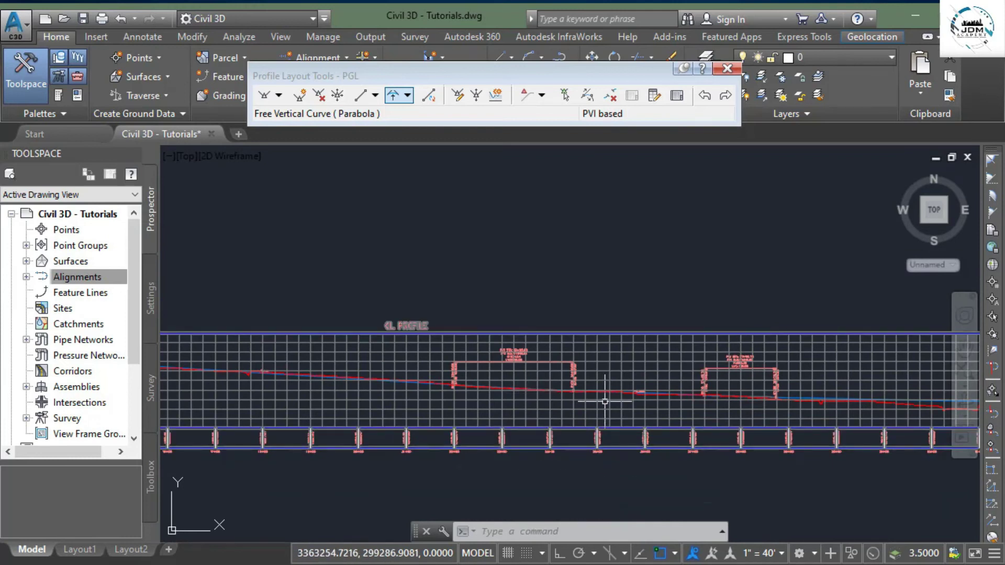
Step: Open the PGL profile's entity table and bring the curve at station 7+55.16 into view in the drawing
{"action": "scroll", "coordinate": [466, 390], "scroll_direction": "down", "scroll_amount": 6}
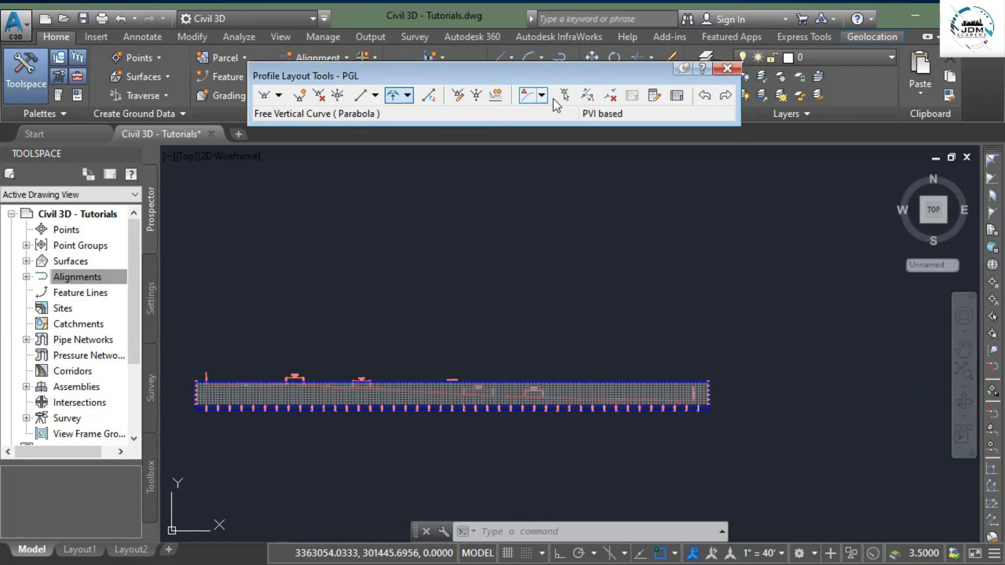
{"action": "left_click", "coordinate": [676, 96]}
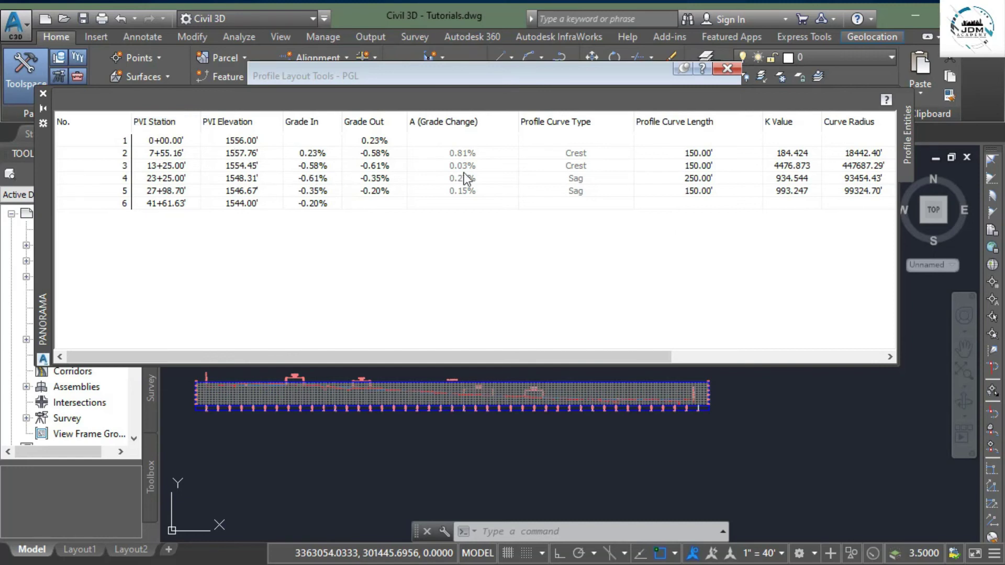
{"action": "left_click_drag", "start_coordinate": [607, 356], "coordinate": [505, 347]}
{"action": "scroll", "coordinate": [410, 398], "scroll_direction": "up", "scroll_amount": 5}
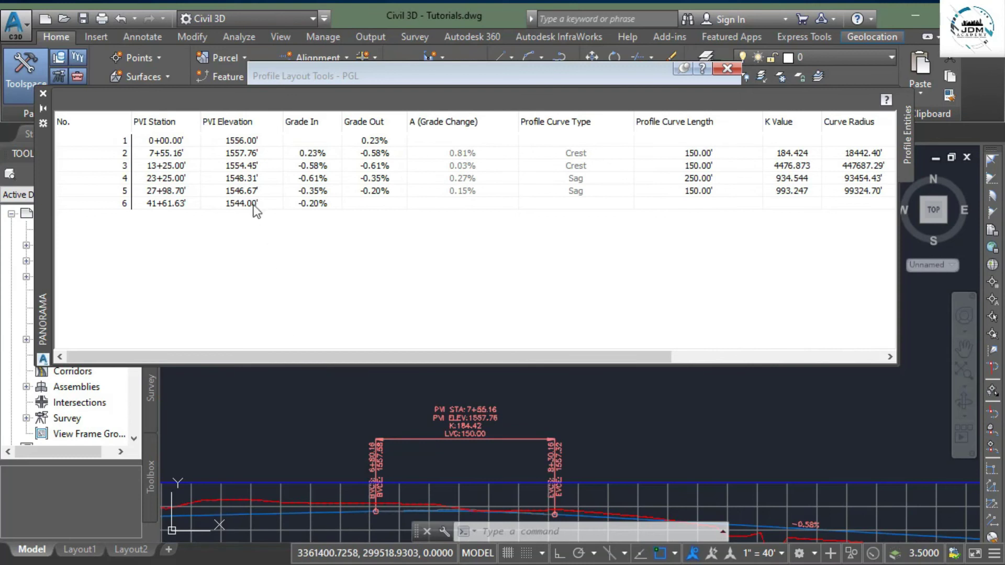
Step: Set the elevation of the PVI at station 0+00 to 1555' and open its outgoing grade for editing
{"action": "double_click", "coordinate": [239, 142]}
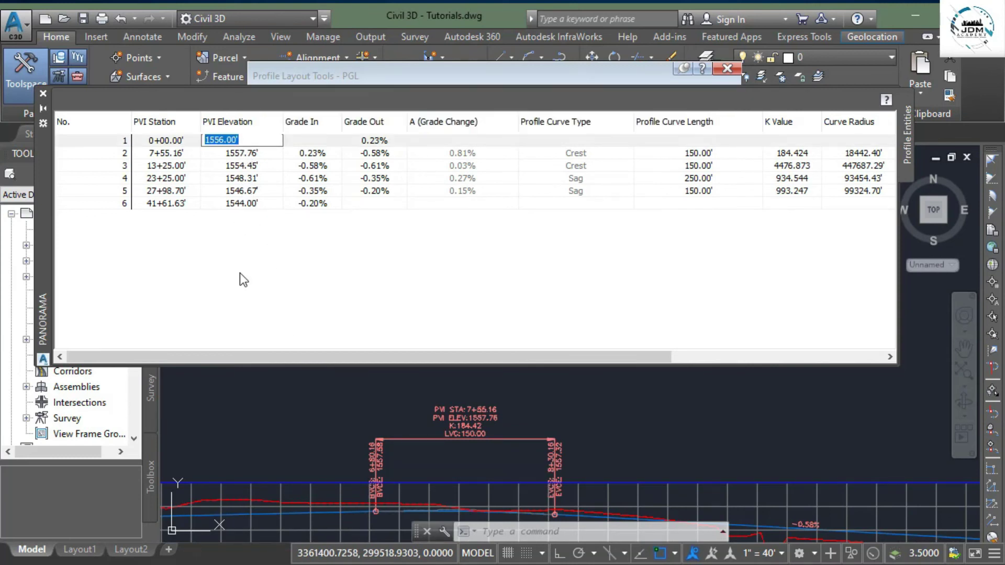
{"action": "type", "text": "1555"}
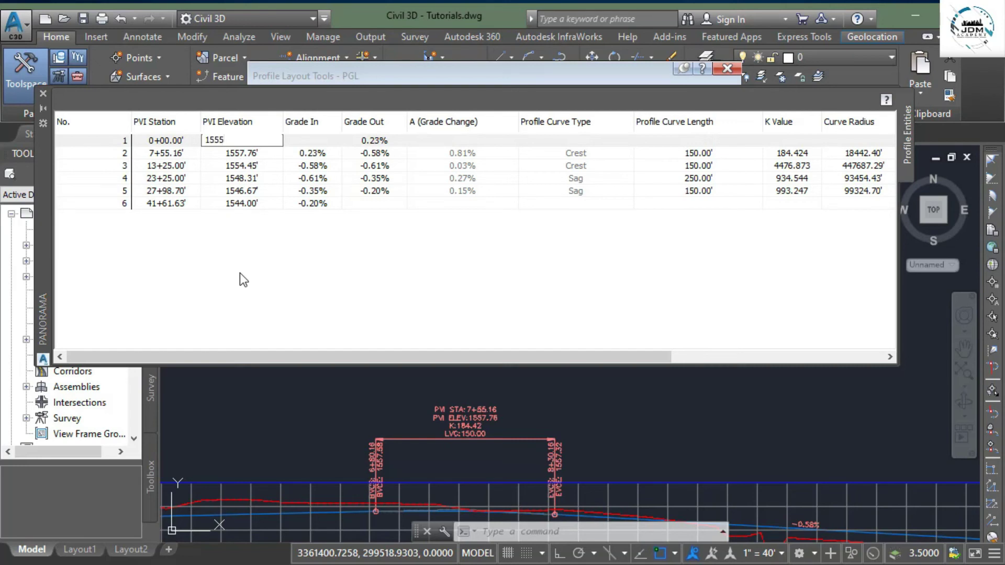
{"action": "key", "text": "Return"}
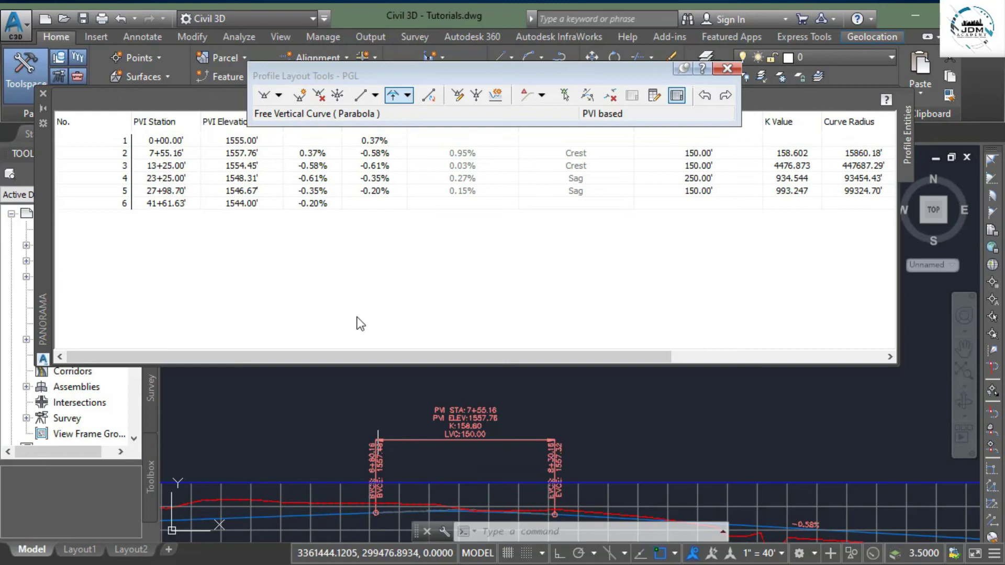
{"action": "double_click", "coordinate": [366, 140]}
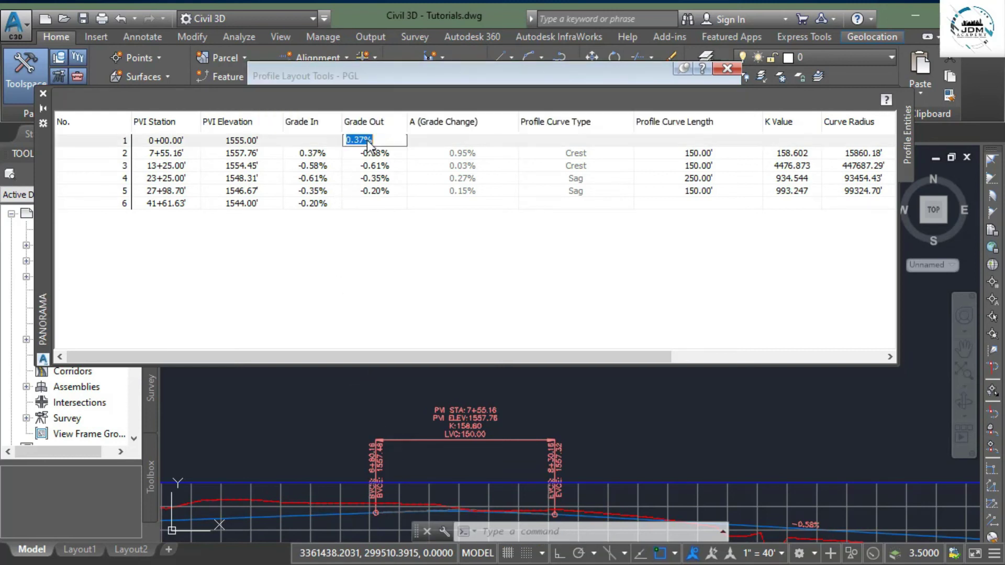
{"action": "left_click", "coordinate": [387, 257]}
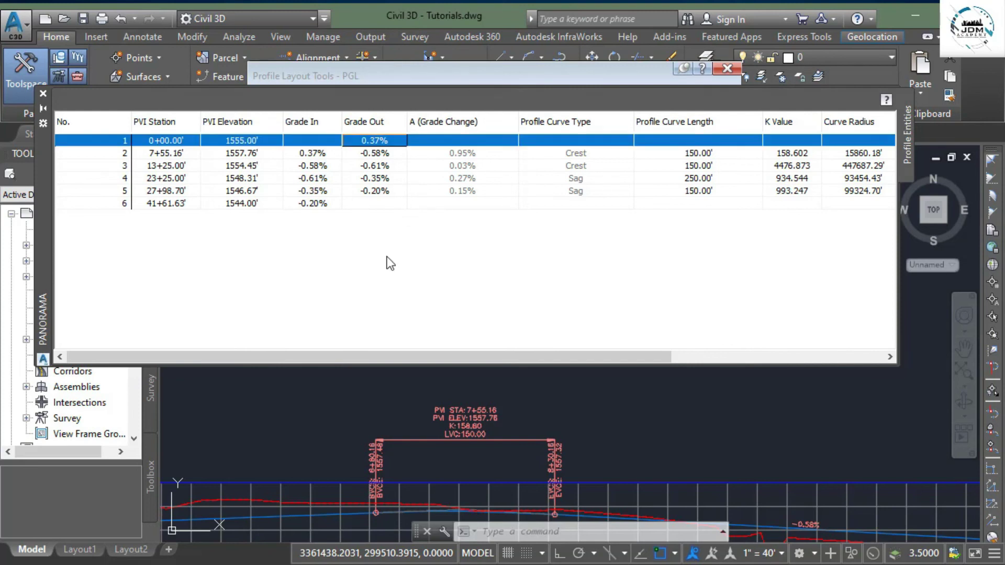